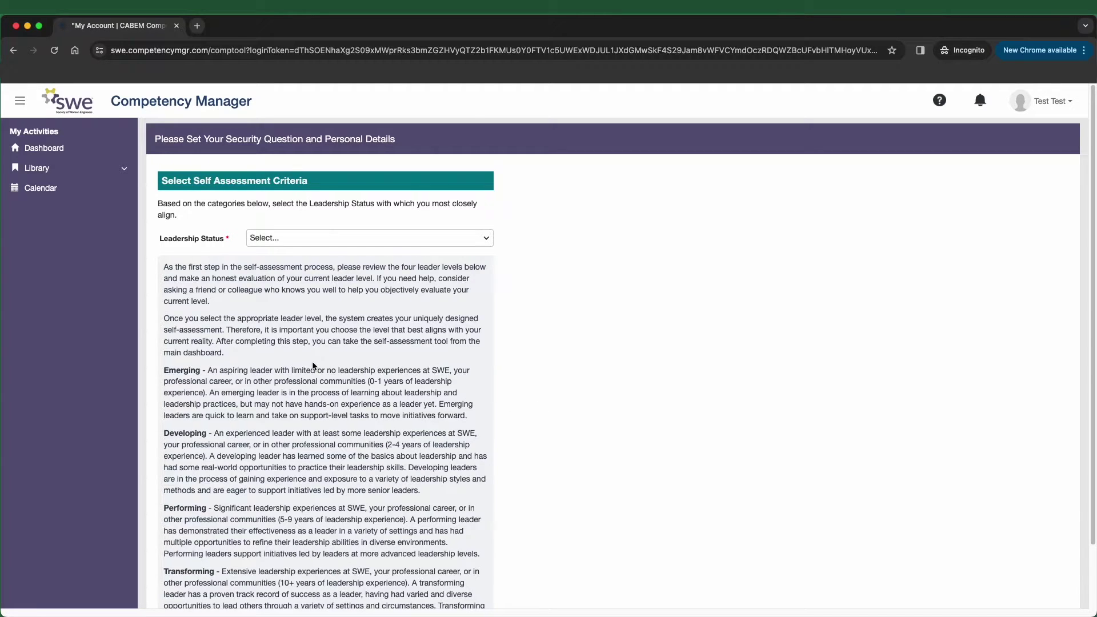
# Step: Scroll down the Select Self Assessment Criteria page to the Leadership Status field
pyautogui.scroll(-2, 313, 365)
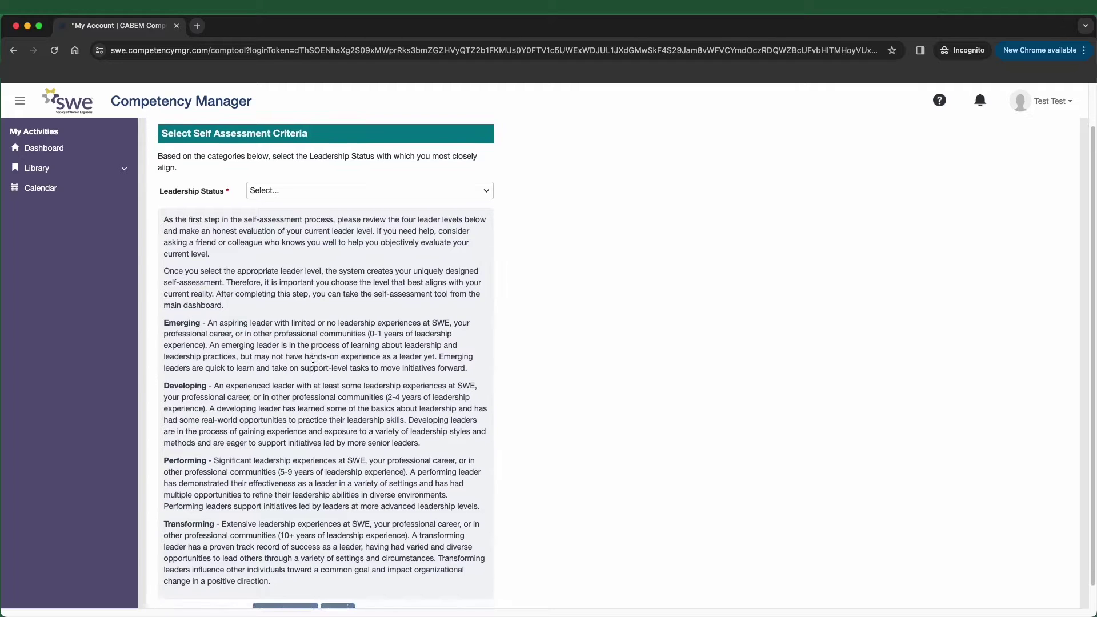
# Step: Choose Developing in the Leadership Status dropdown and save the changes
pyautogui.scroll(-1, 313, 362)
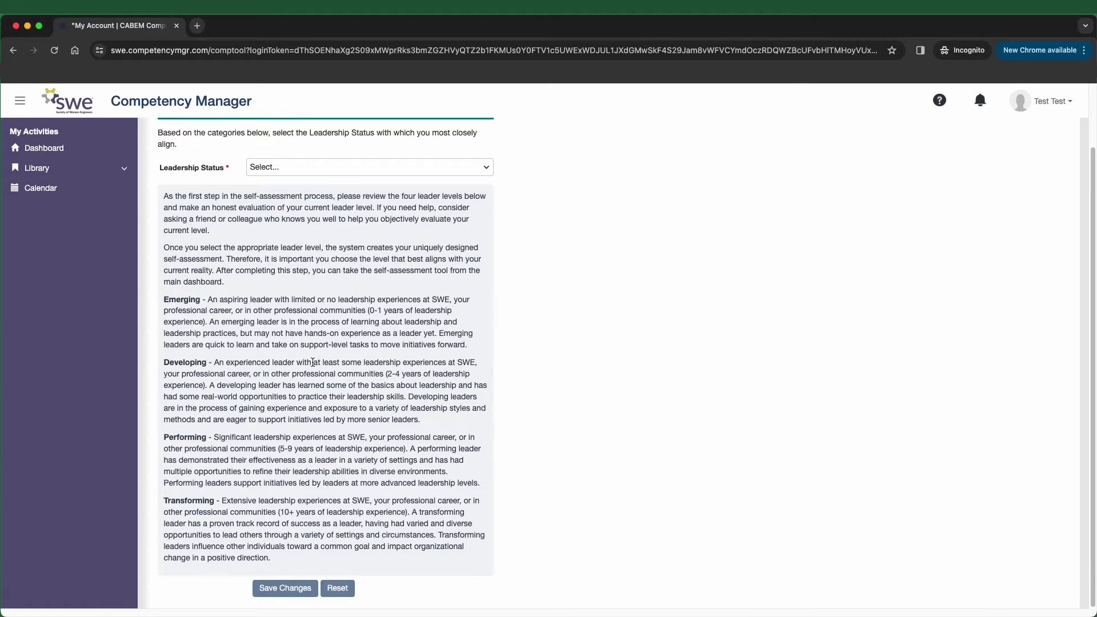
pyautogui.scroll(1, 313, 362)
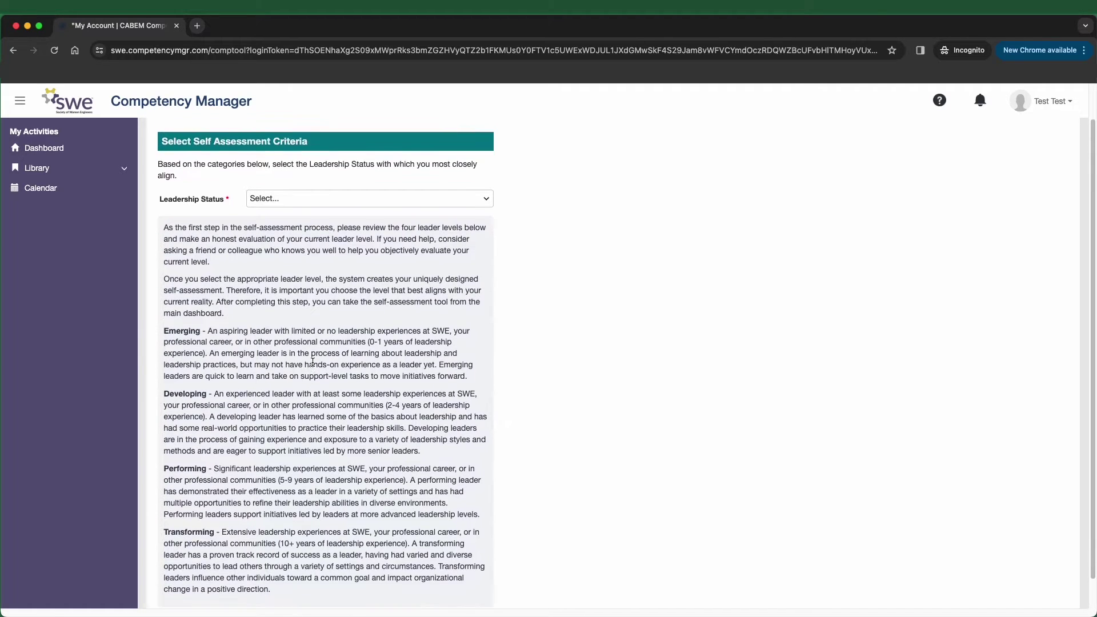
pyautogui.click(468, 199)
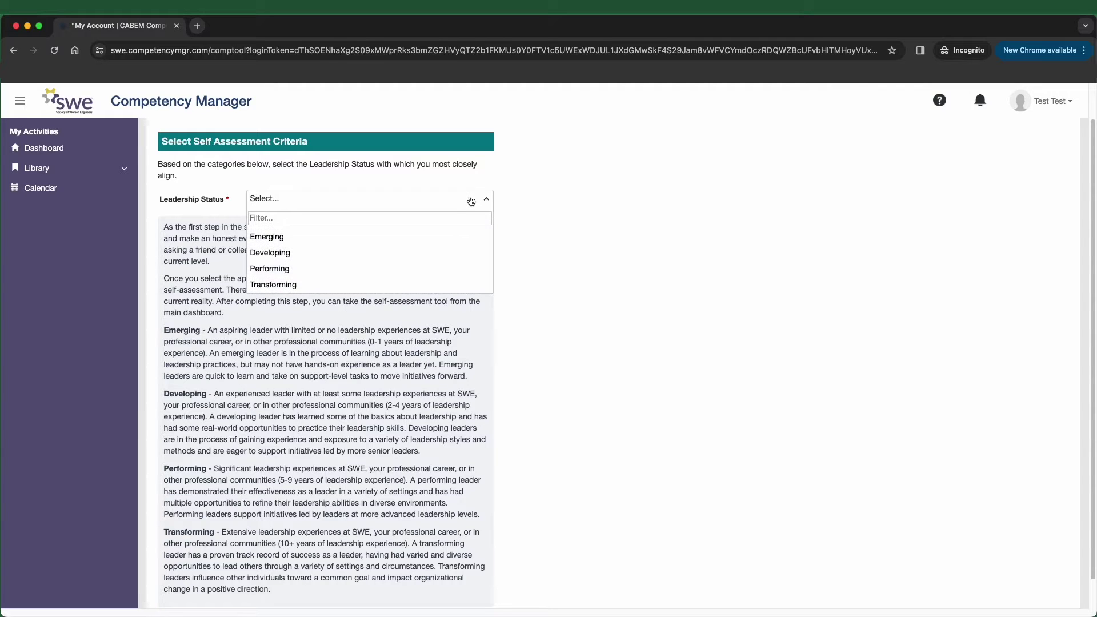
pyautogui.click(329, 254)
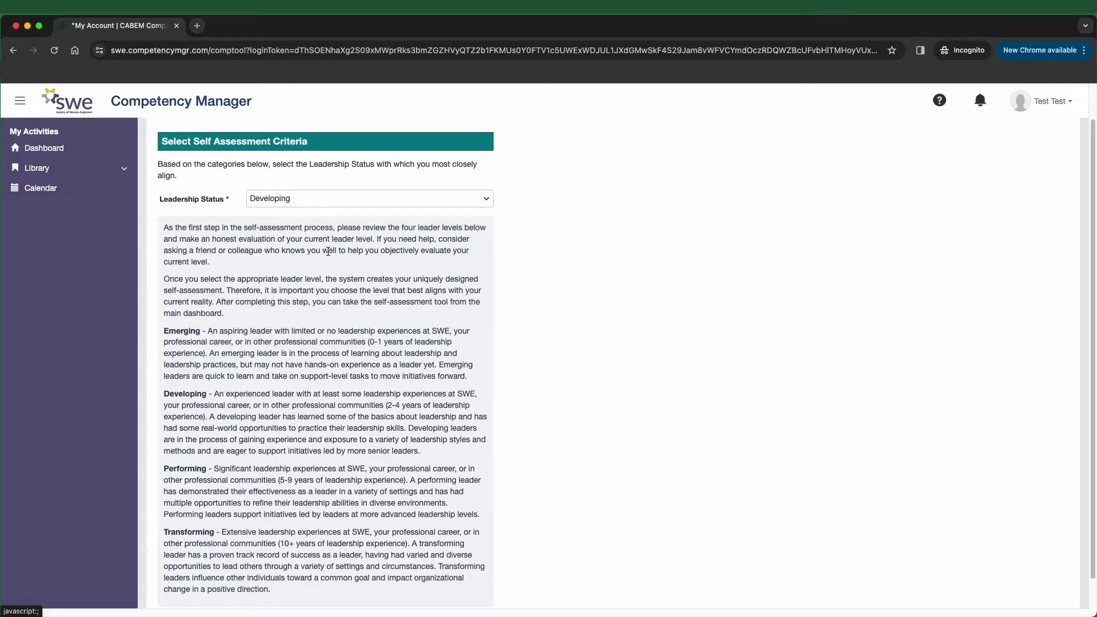
pyautogui.scroll(-1, 388, 328)
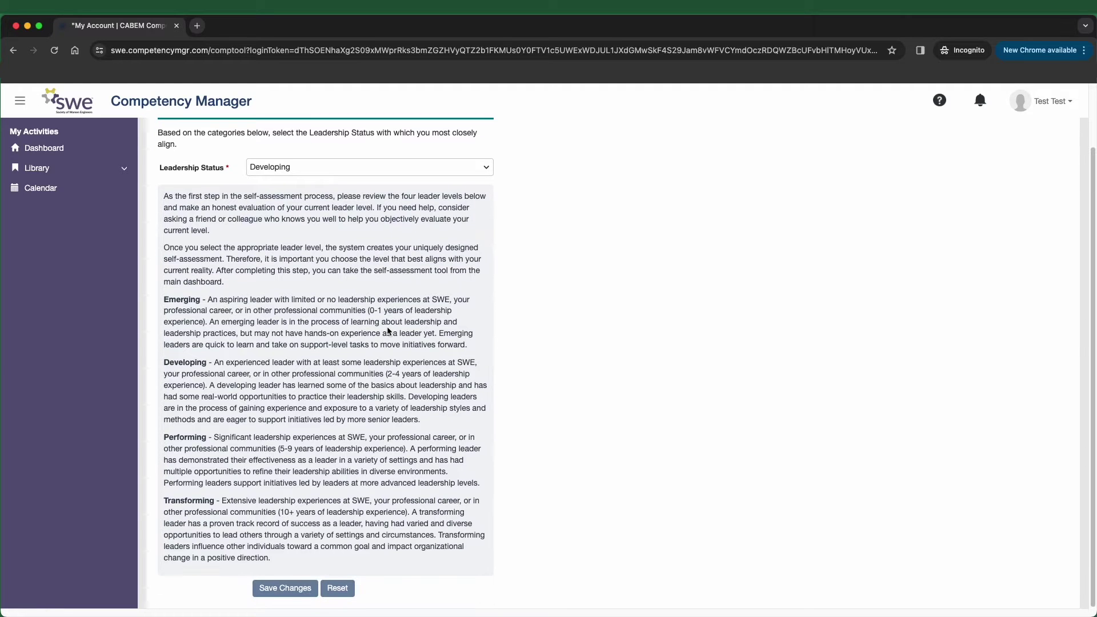
pyautogui.click(296, 594)
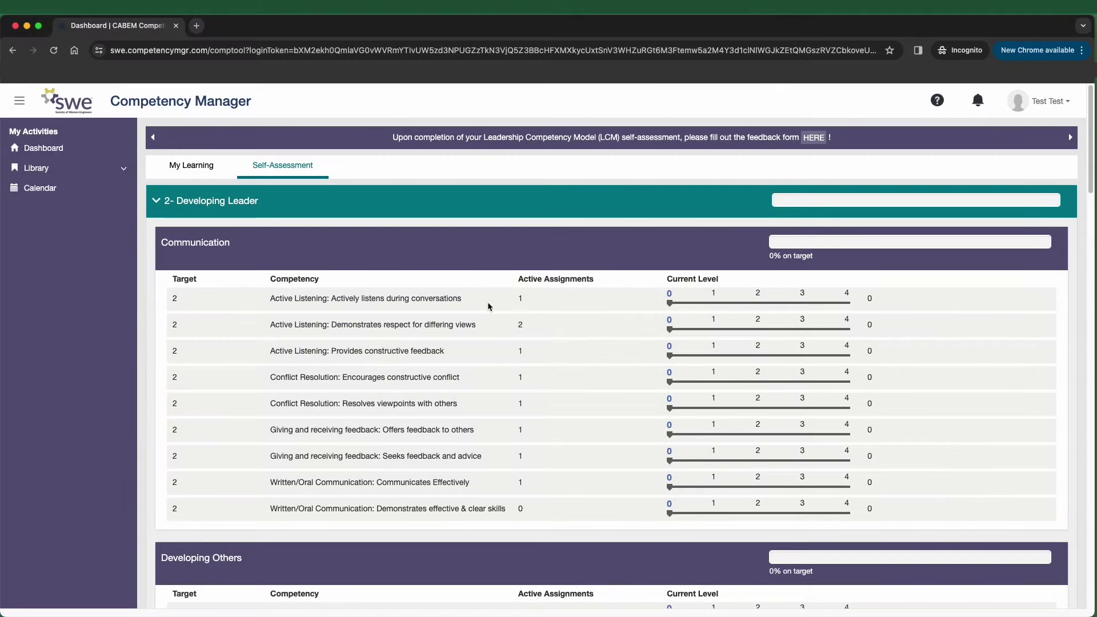
# Step: Rate 'Actively listens during conversations' and 'Demonstrates respect for differing views' both at level 2
pyautogui.click(487, 303)
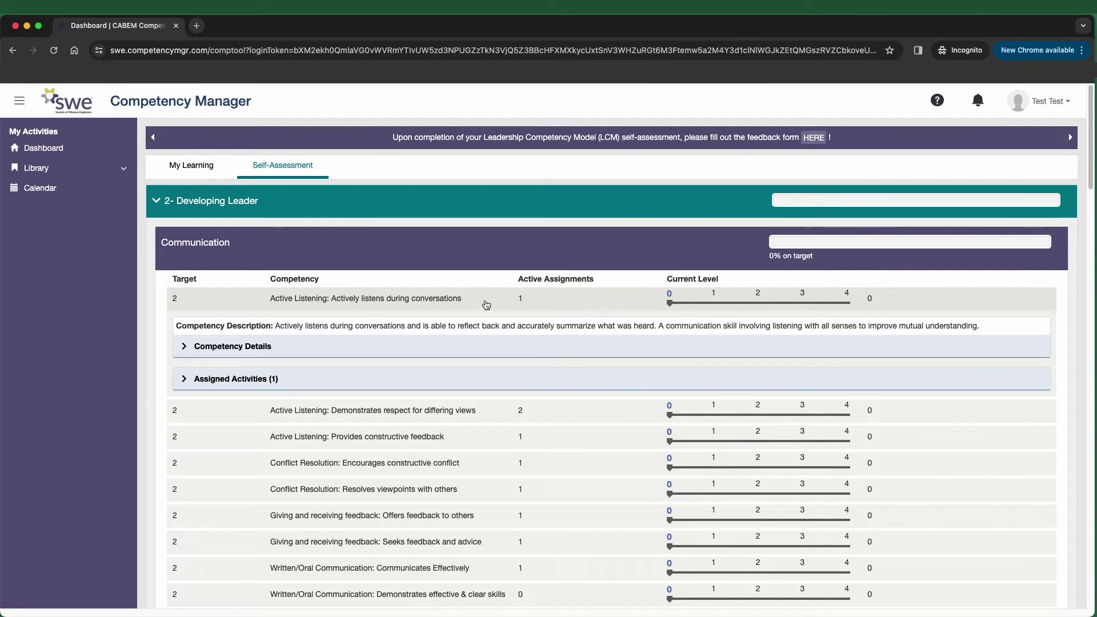
pyautogui.click(478, 345)
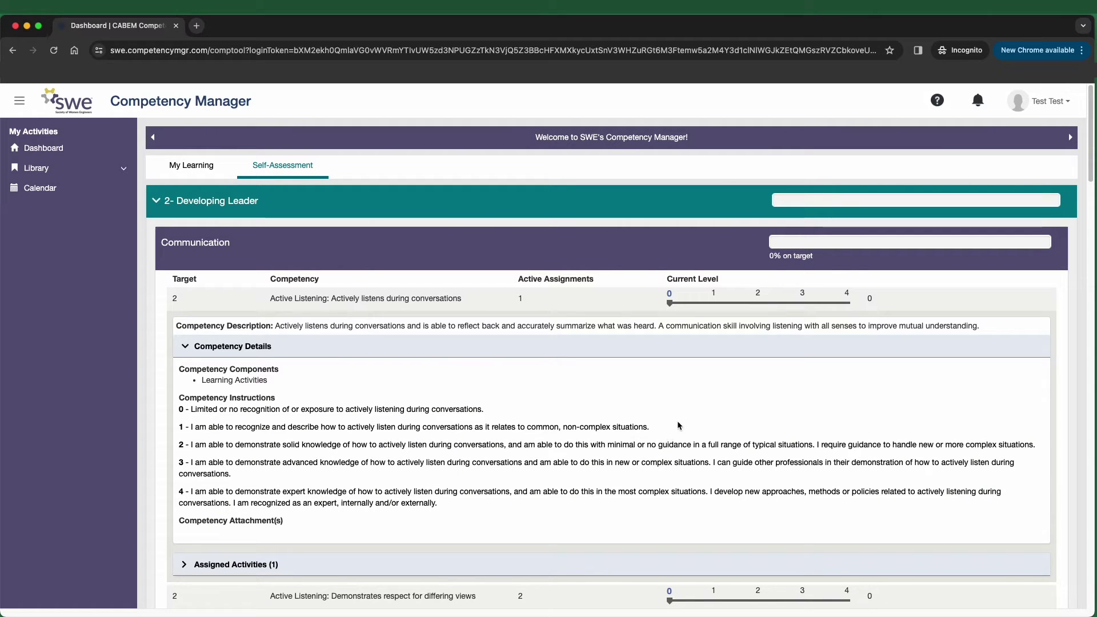
pyautogui.click(755, 304)
pyautogui.click(571, 307)
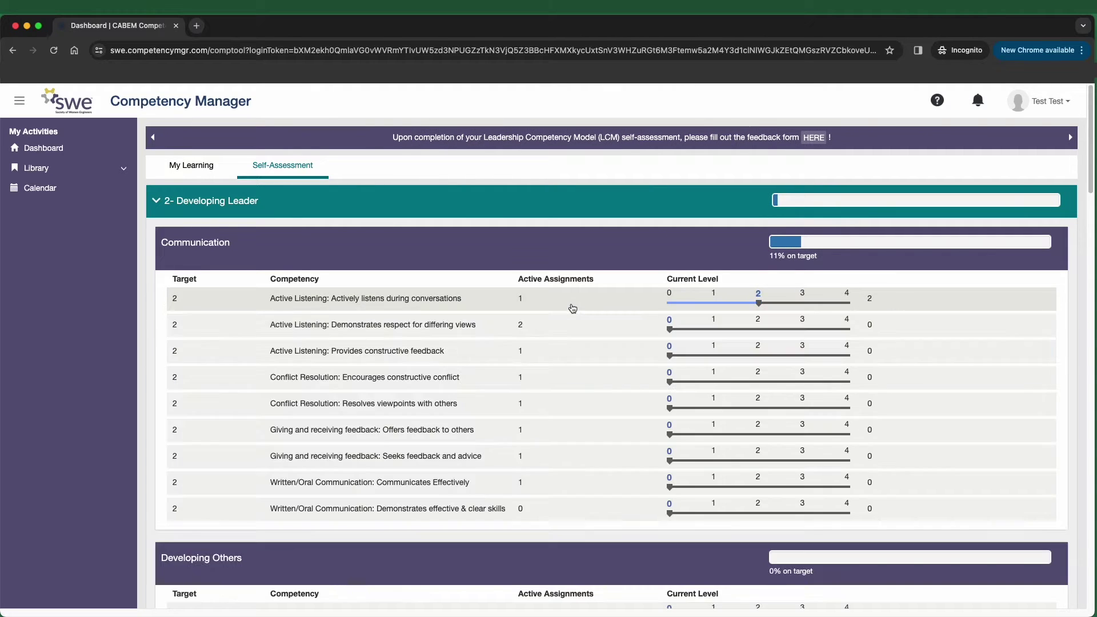
pyautogui.click(586, 327)
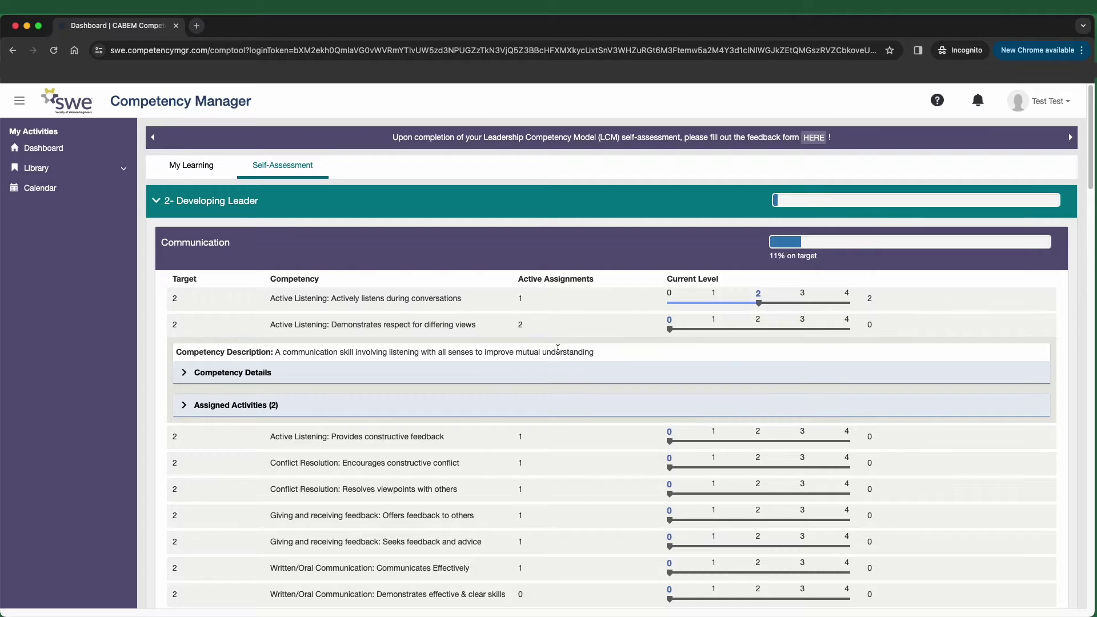
pyautogui.click(523, 375)
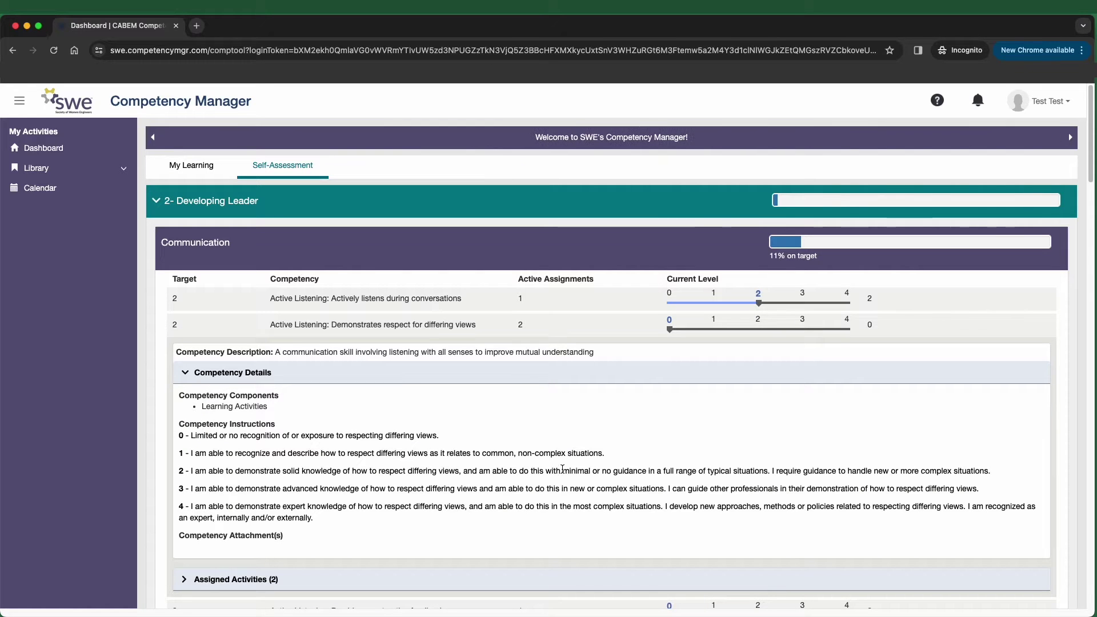
pyautogui.click(756, 330)
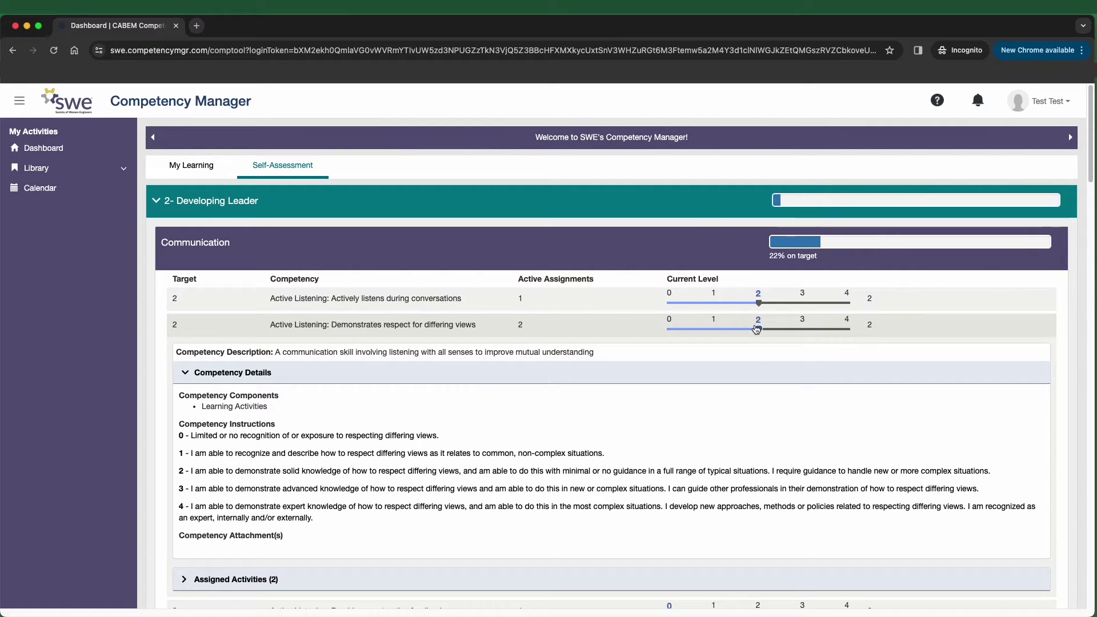
pyautogui.click(619, 329)
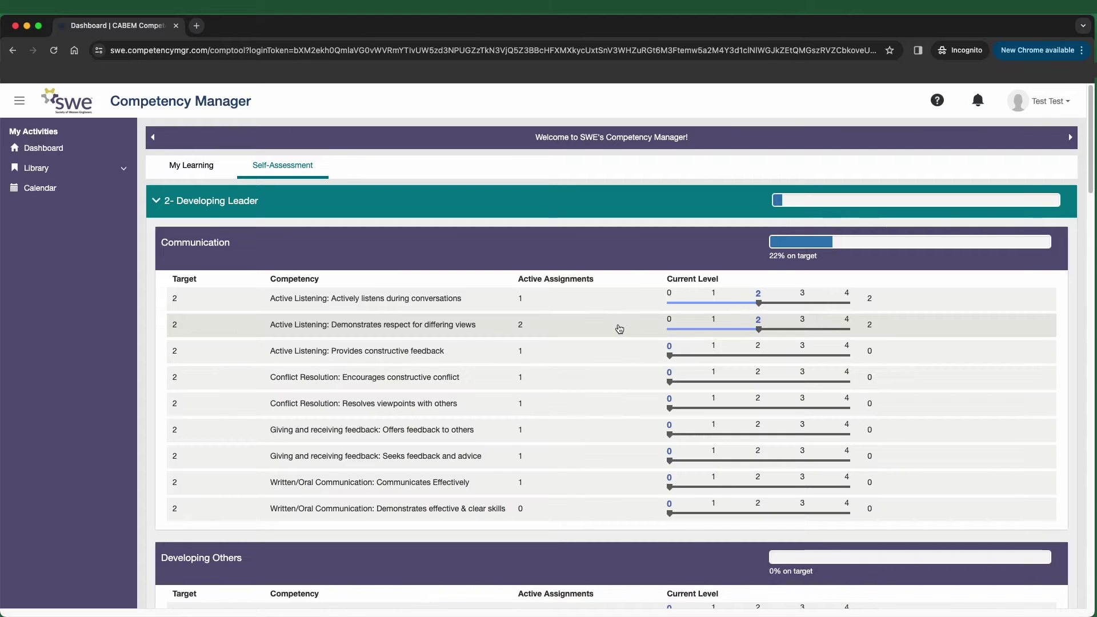
# Step: Rate Works with internal partners at level 2, re-submit the scores, and open the Speak Up! course
pyautogui.scroll(-1, 619, 379)
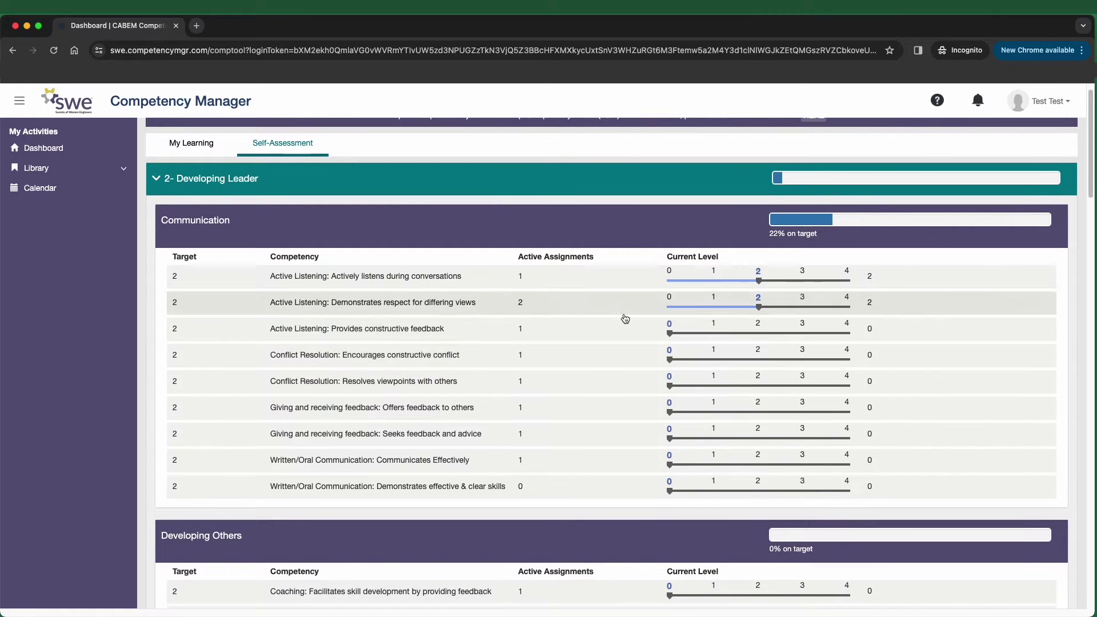
pyautogui.click(624, 328)
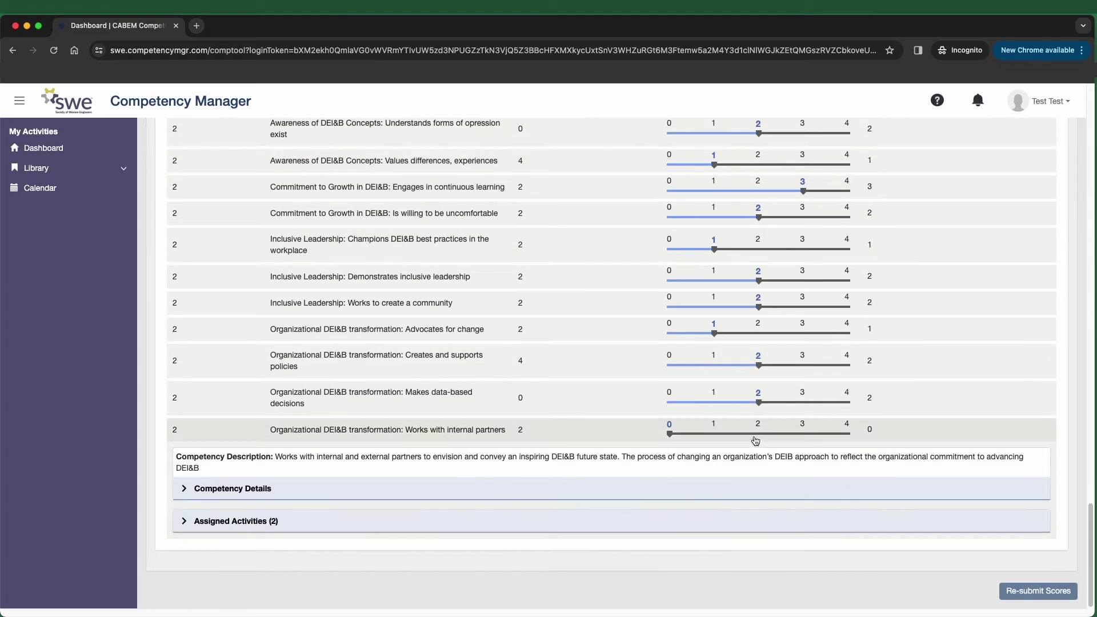
pyautogui.click(758, 432)
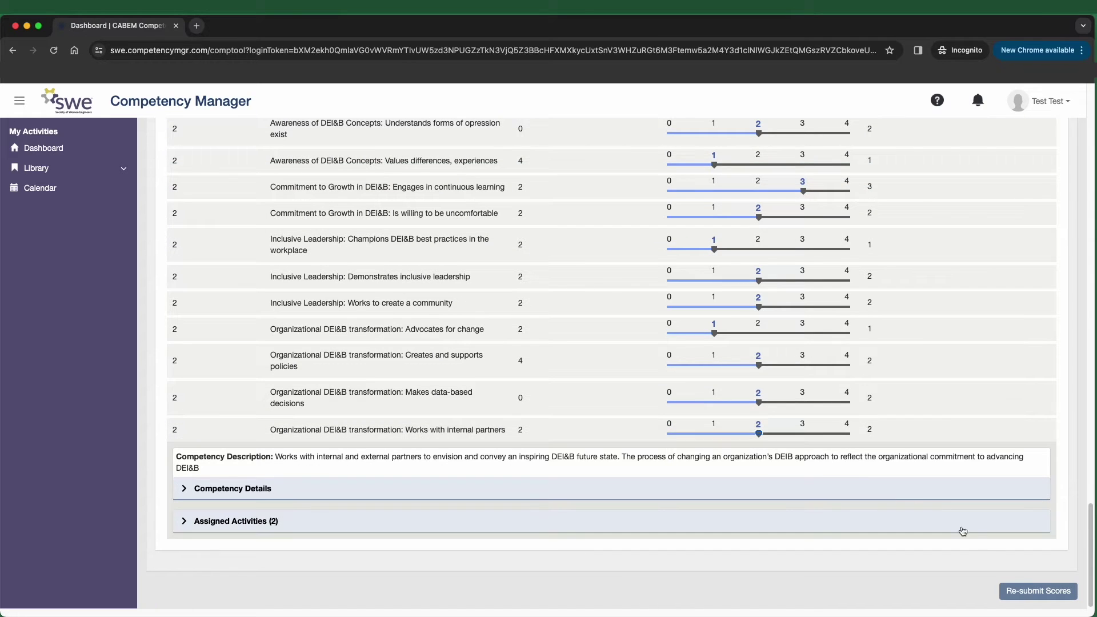
pyautogui.click(1026, 592)
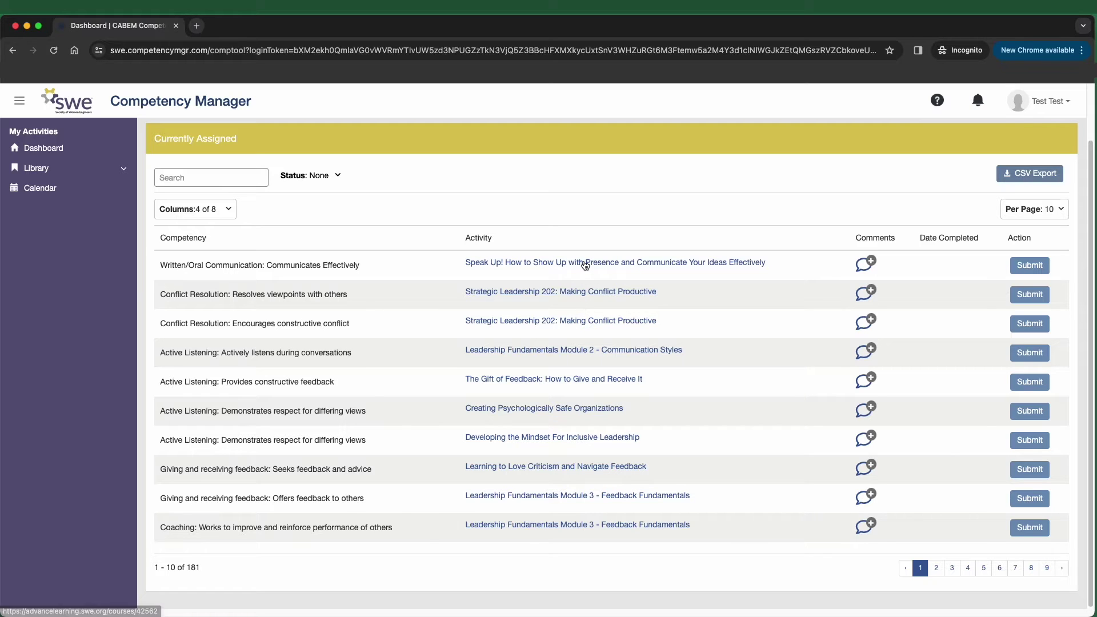
pyautogui.click(585, 264)
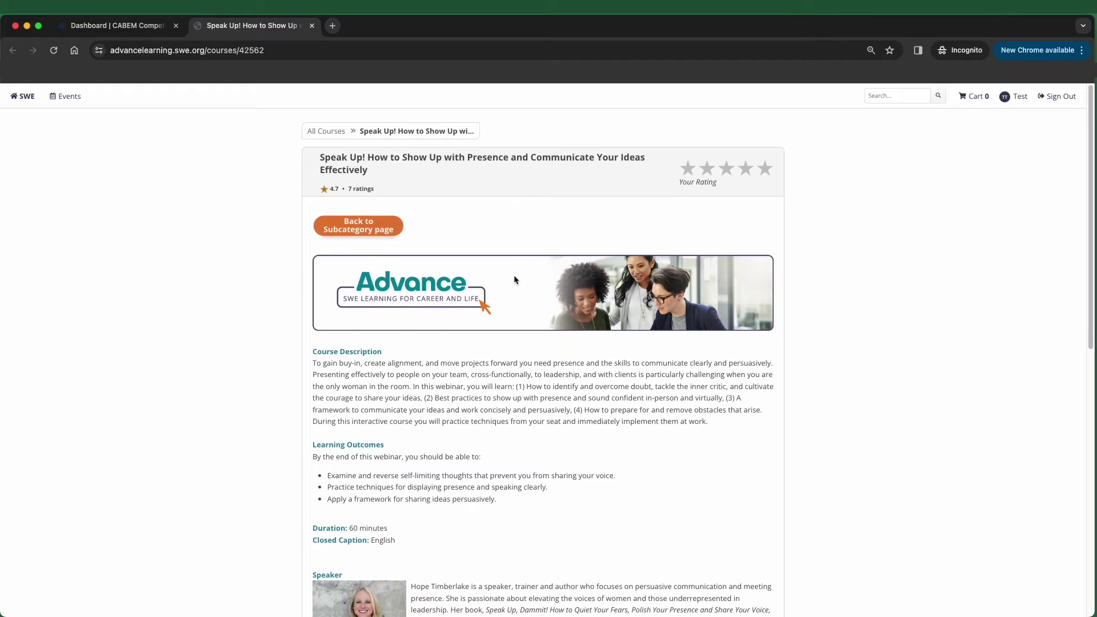
# Step: Open the Speak Up! course's launch page and launch its content
pyautogui.scroll(-7, 405, 409)
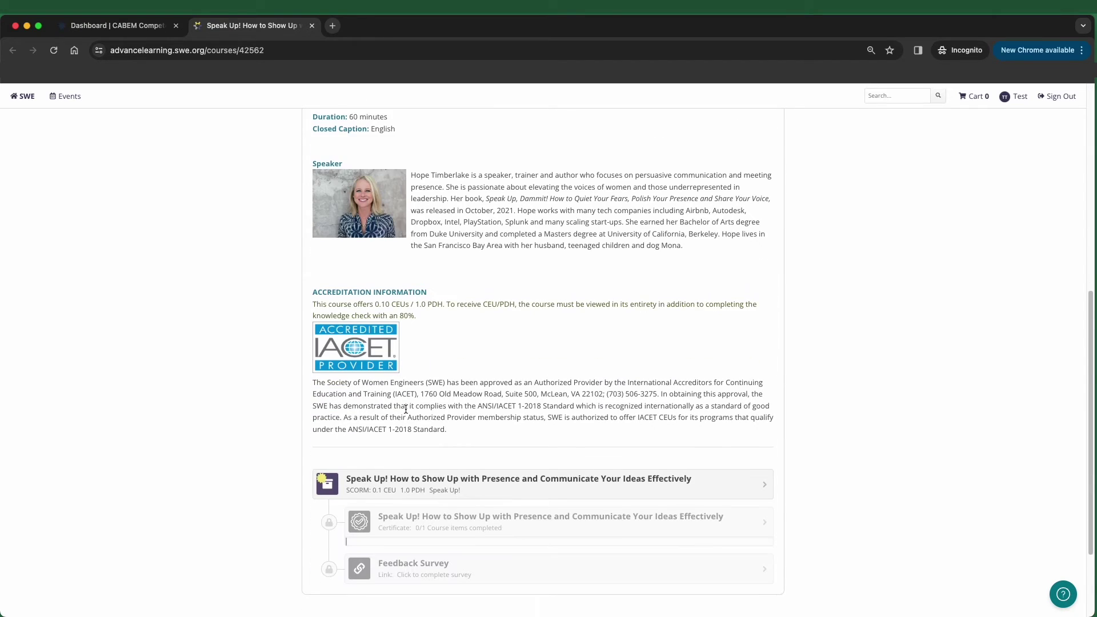
pyautogui.scroll(-3, 486, 414)
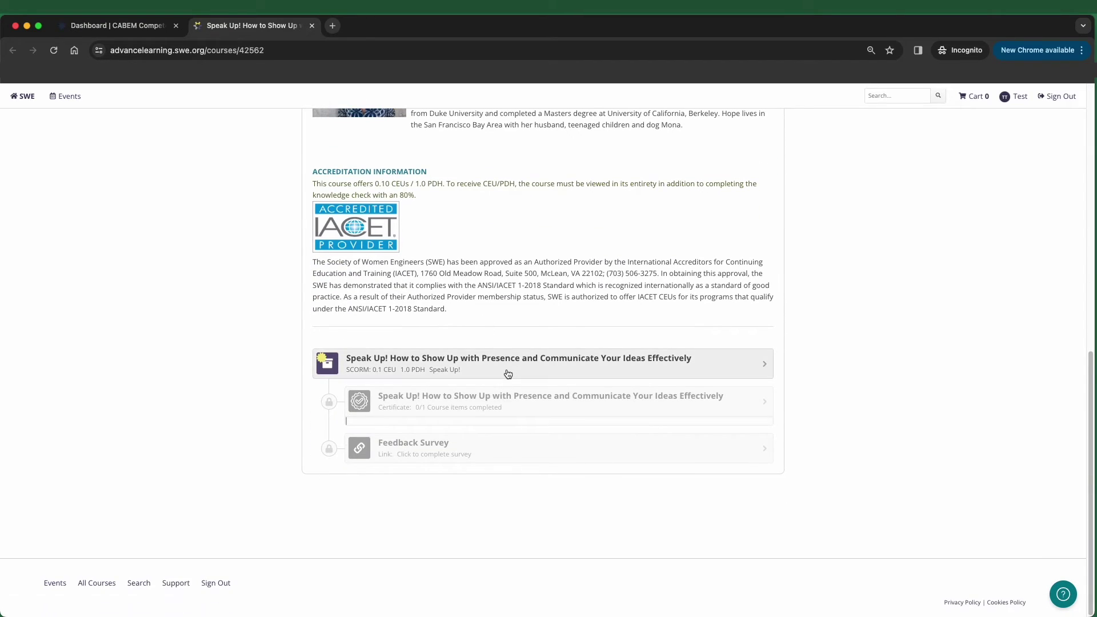
pyautogui.click(508, 373)
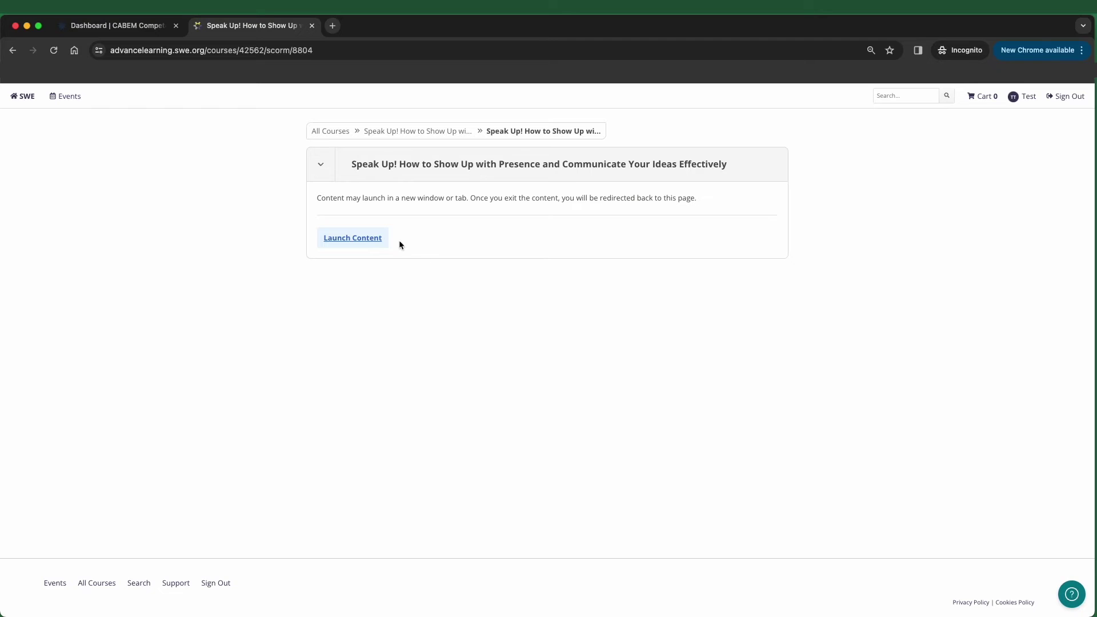
pyautogui.click(375, 243)
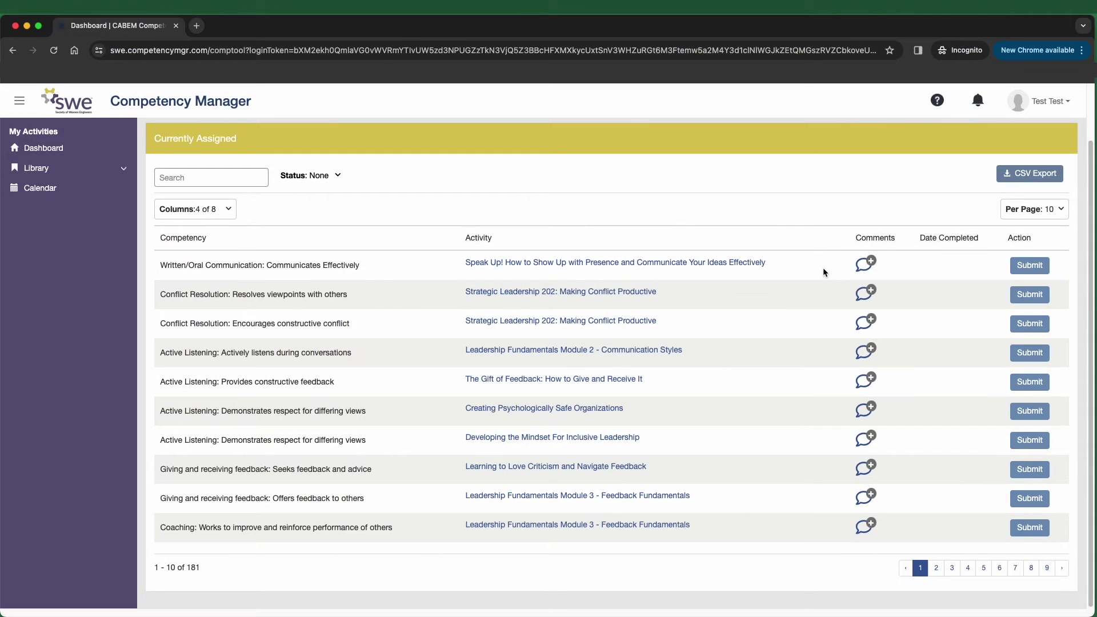
# Step: Add the comment 'finish by 3/14 to be ready for meeting.' to the Speak Up! activity
pyautogui.click(862, 266)
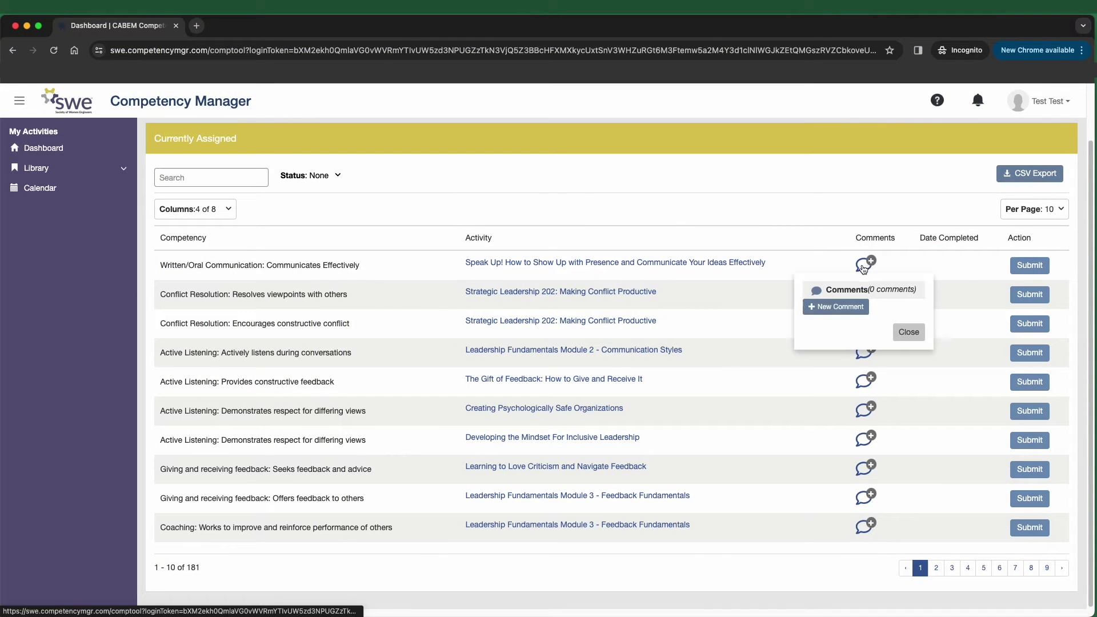
pyautogui.click(835, 306)
pyautogui.write('finish')
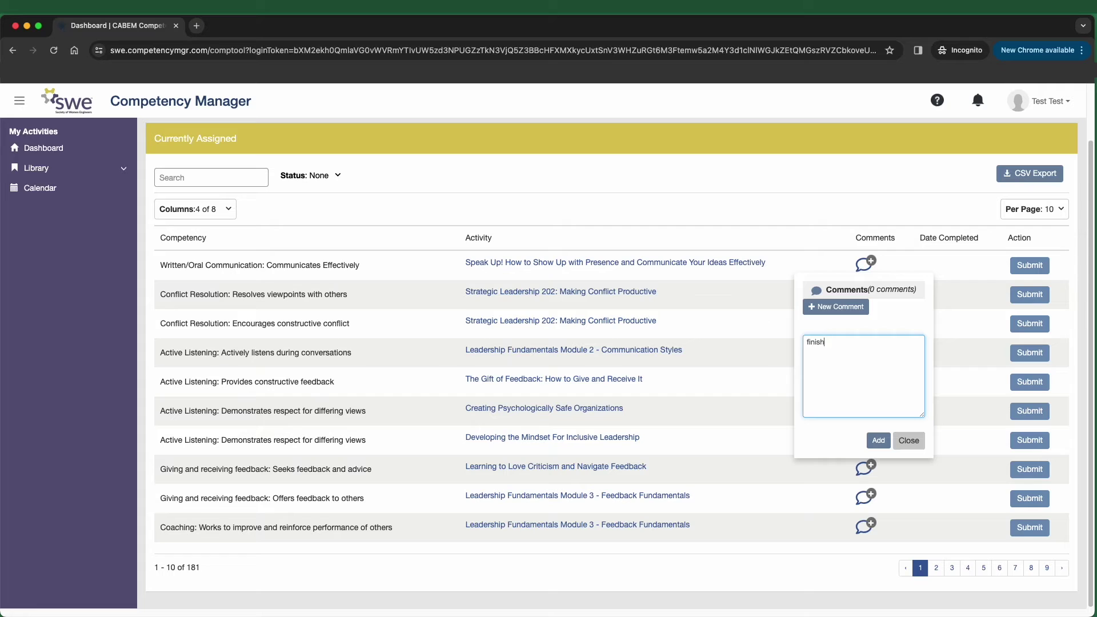
pyautogui.write(' by 3/14 to be ready for meeting.')
pyautogui.click(878, 441)
pyautogui.click(989, 362)
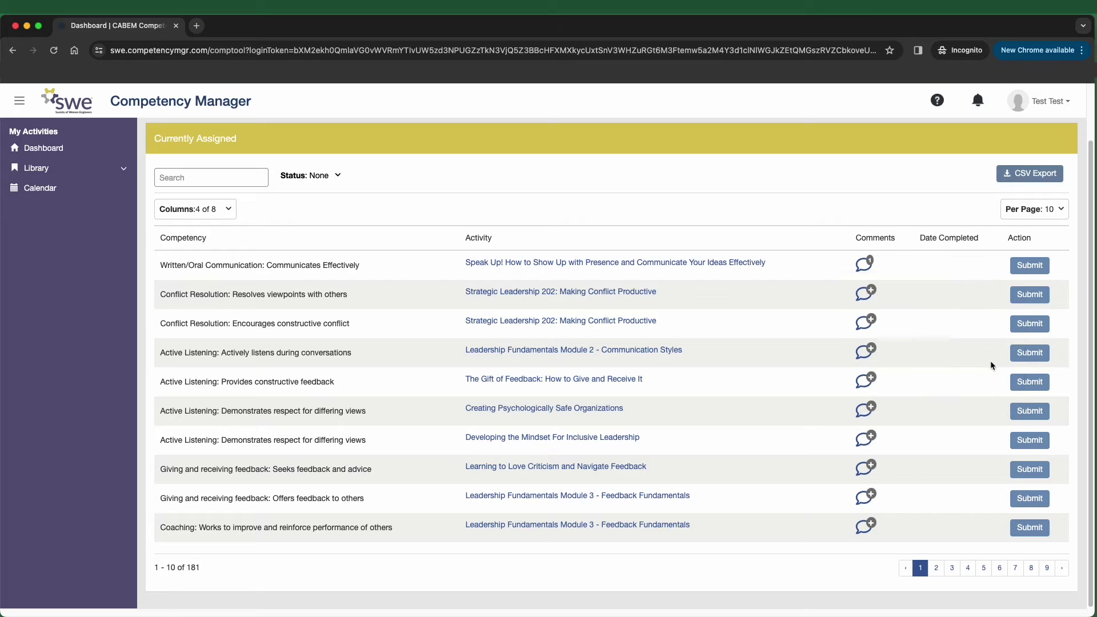
# Step: Mark the Speak Up! activity as completed and save the sign-off
pyautogui.click(1031, 267)
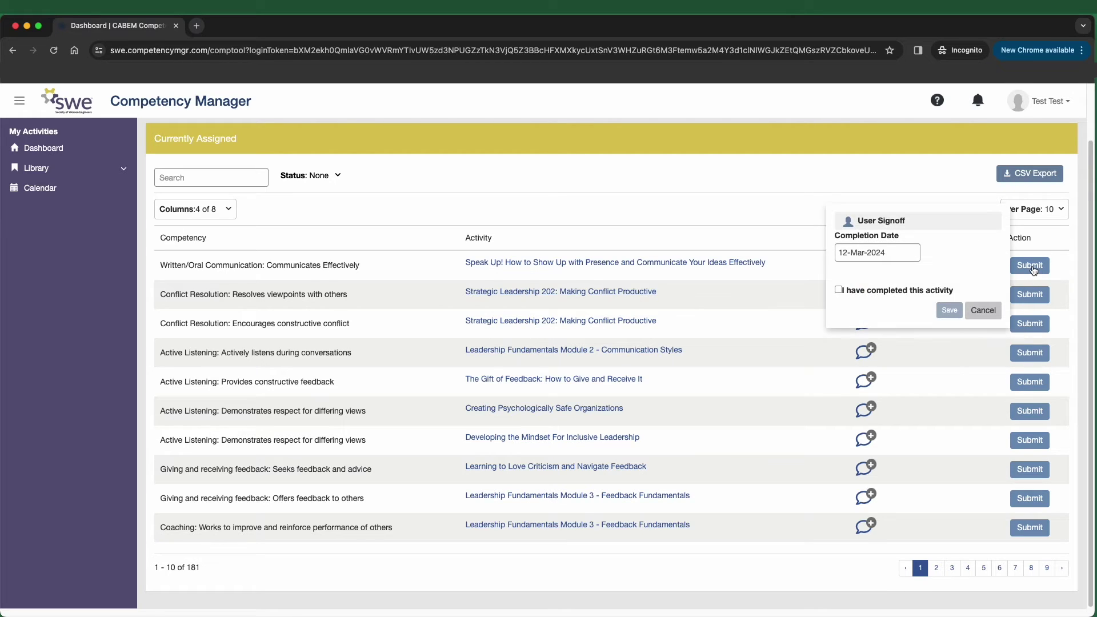
pyautogui.click(838, 289)
pyautogui.click(949, 311)
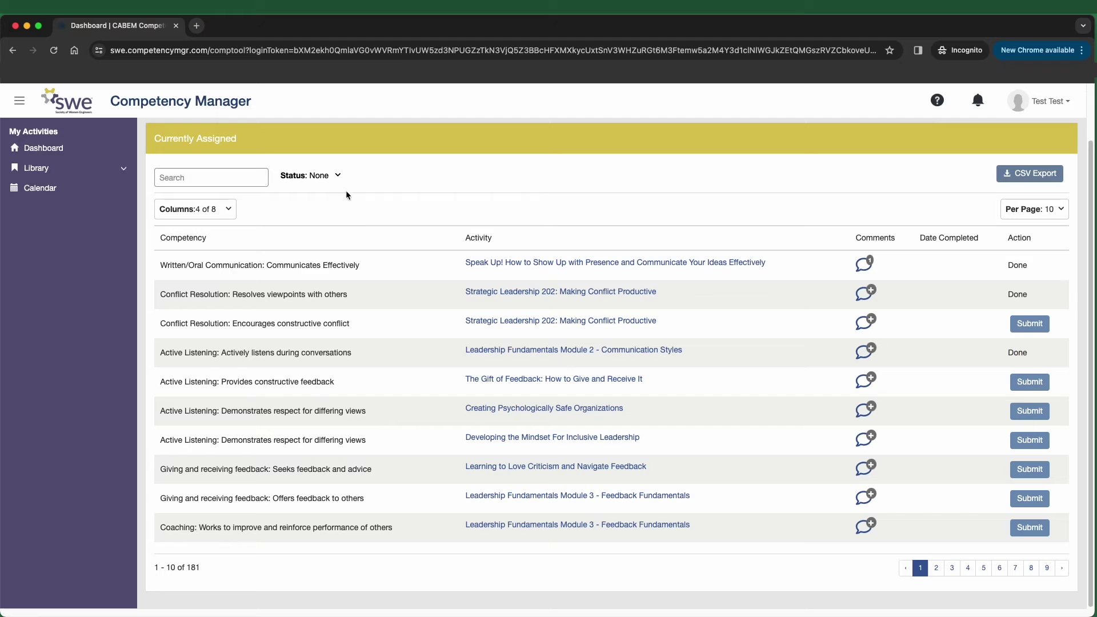
# Step: Filter the activity list by Status to show only Completed Activities
pyautogui.click(339, 178)
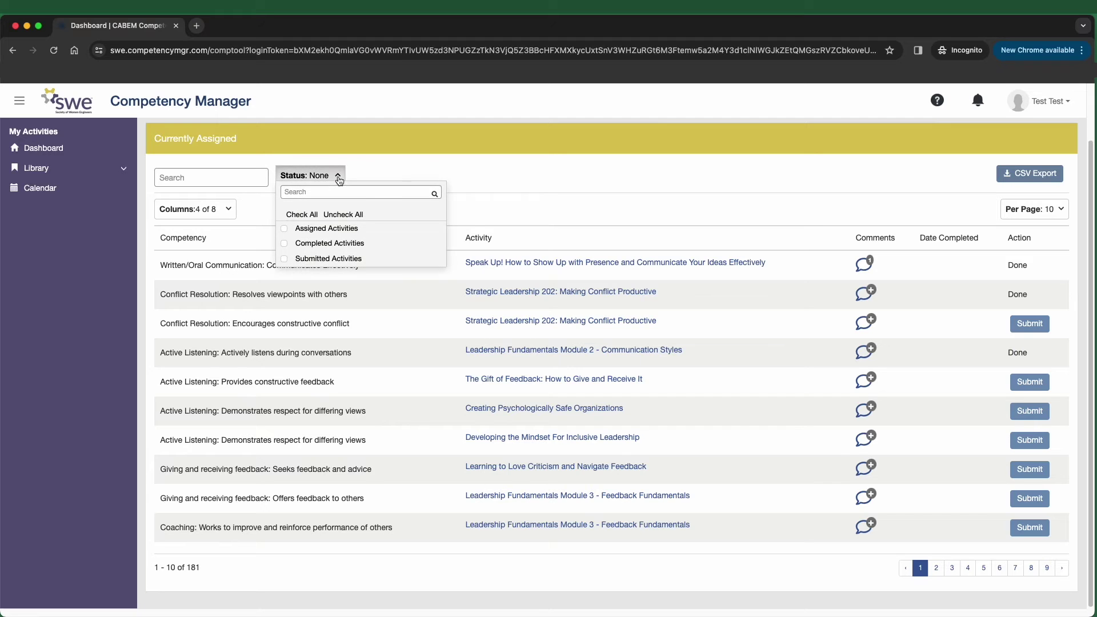
pyautogui.click(289, 243)
pyautogui.click(499, 212)
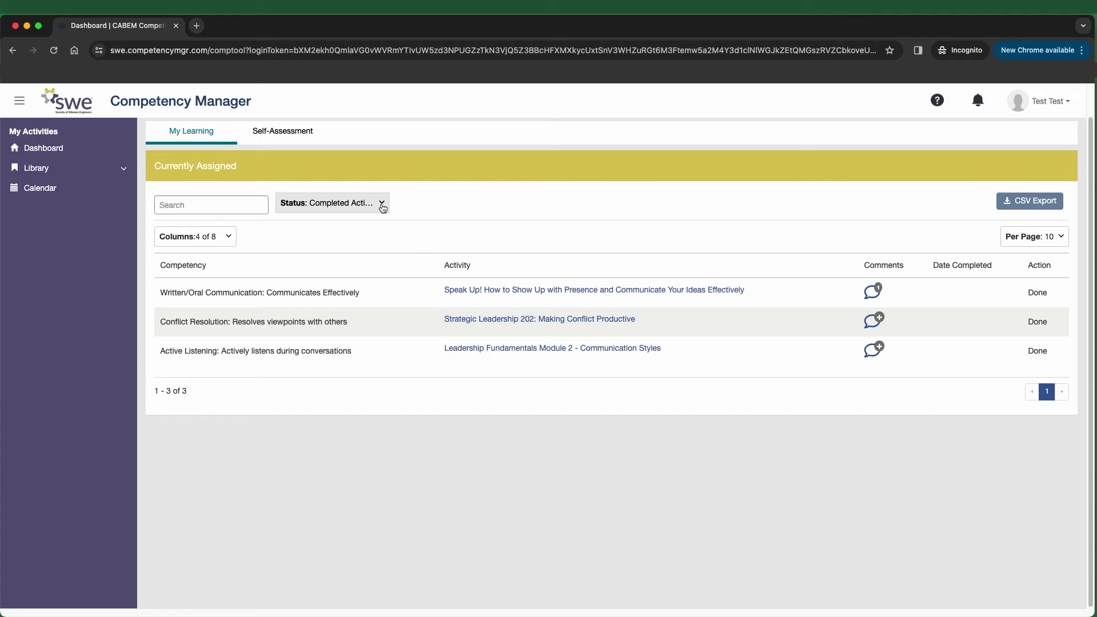
pyautogui.click(337, 203)
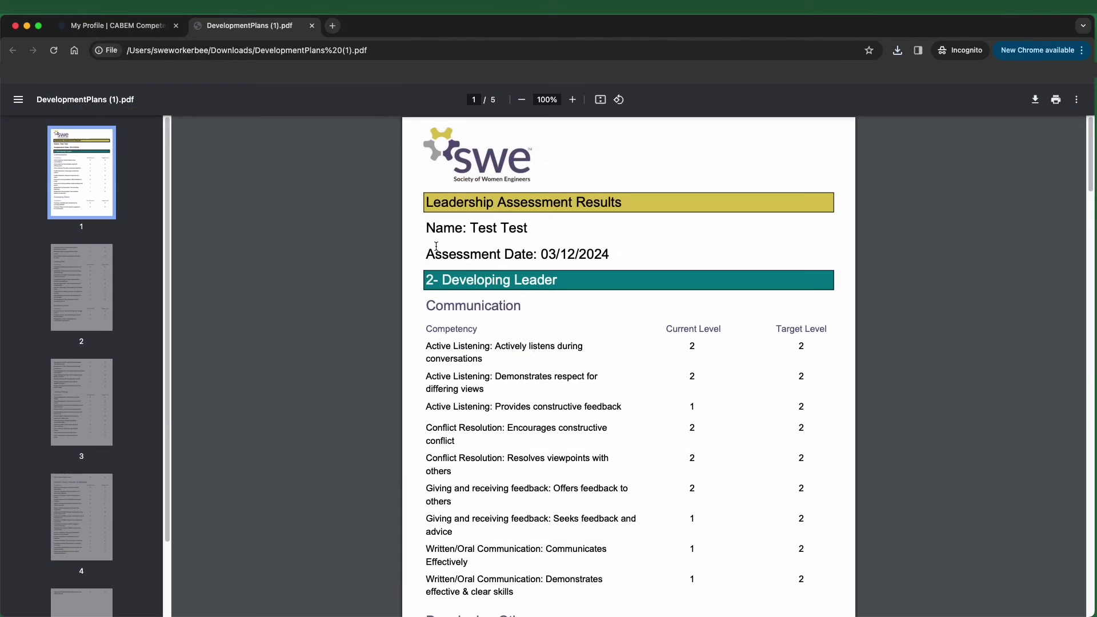
# Step: Scroll through DevelopmentPlans (1).pdf from page 1 to page 3
pyautogui.scroll(-3, 340, 307)
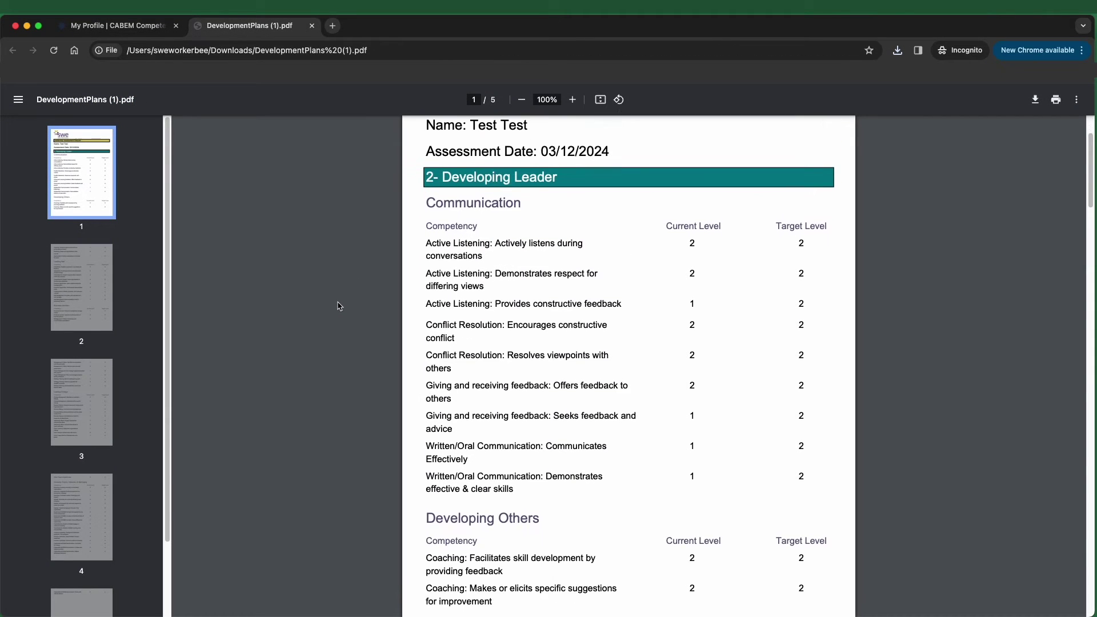
pyautogui.scroll(-5, 339, 306)
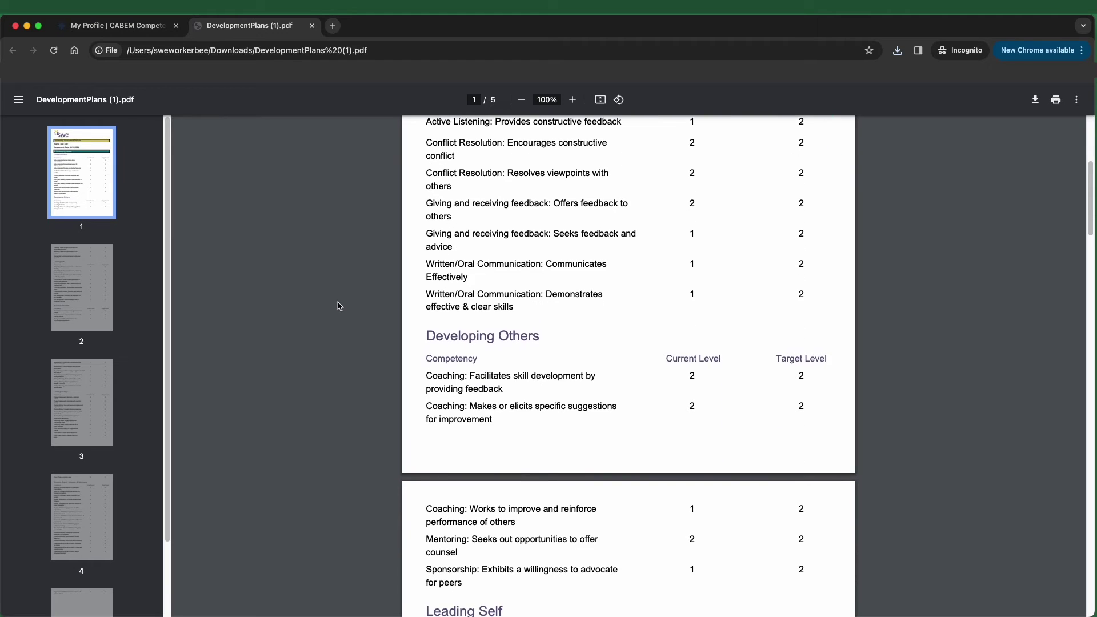
pyautogui.scroll(-10, 339, 307)
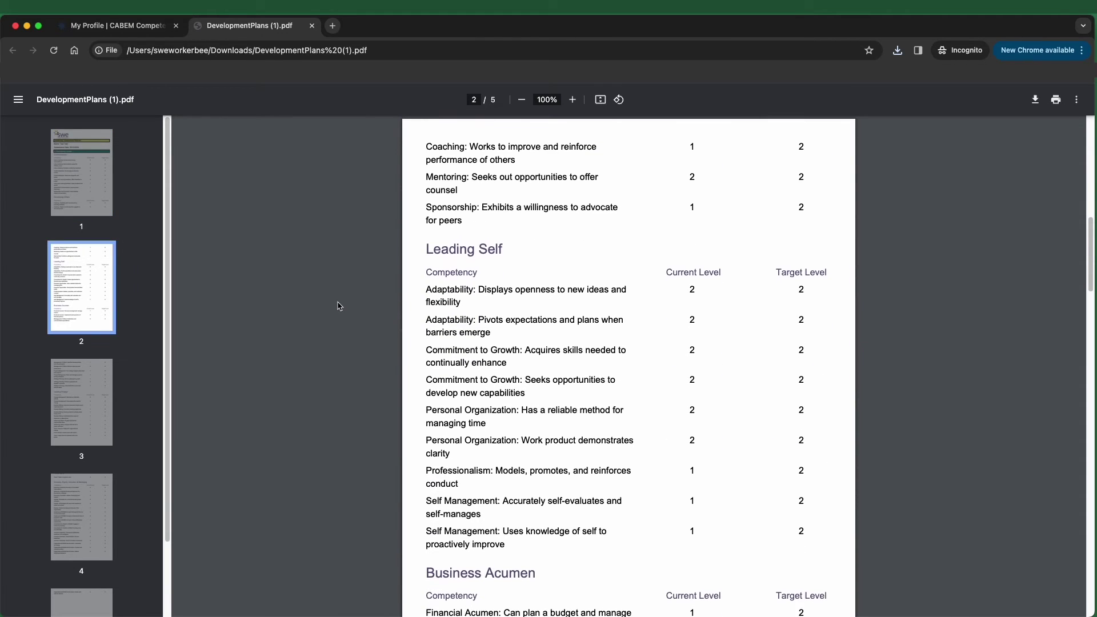
pyautogui.scroll(-12, 339, 307)
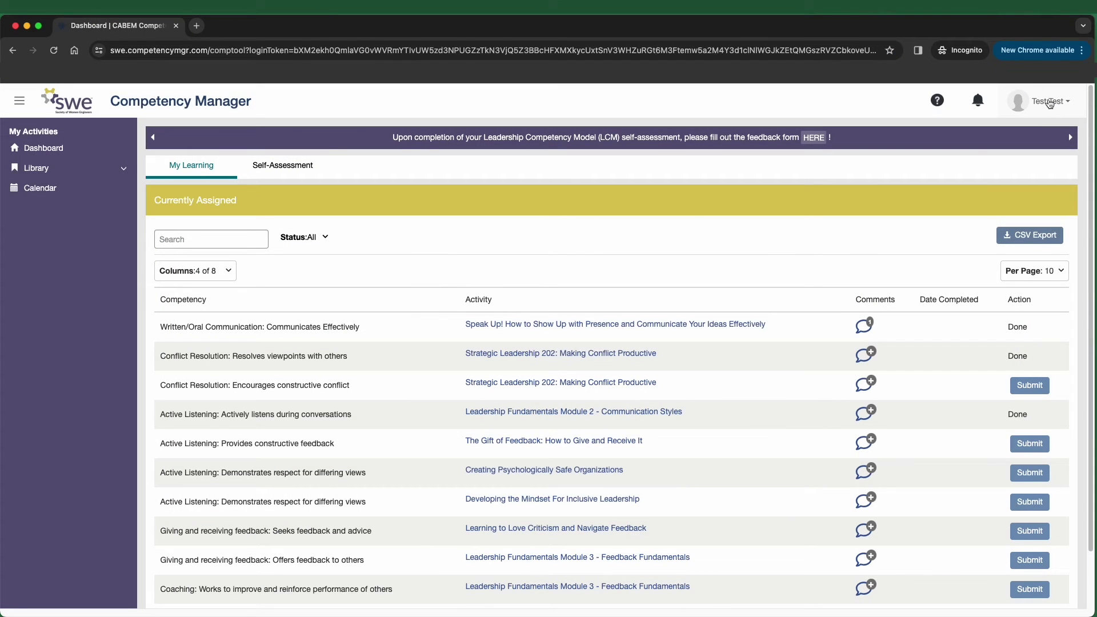
# Step: From My Profile's Development Plan tab, export the plan as a PDF into Downloads
pyautogui.click(1048, 103)
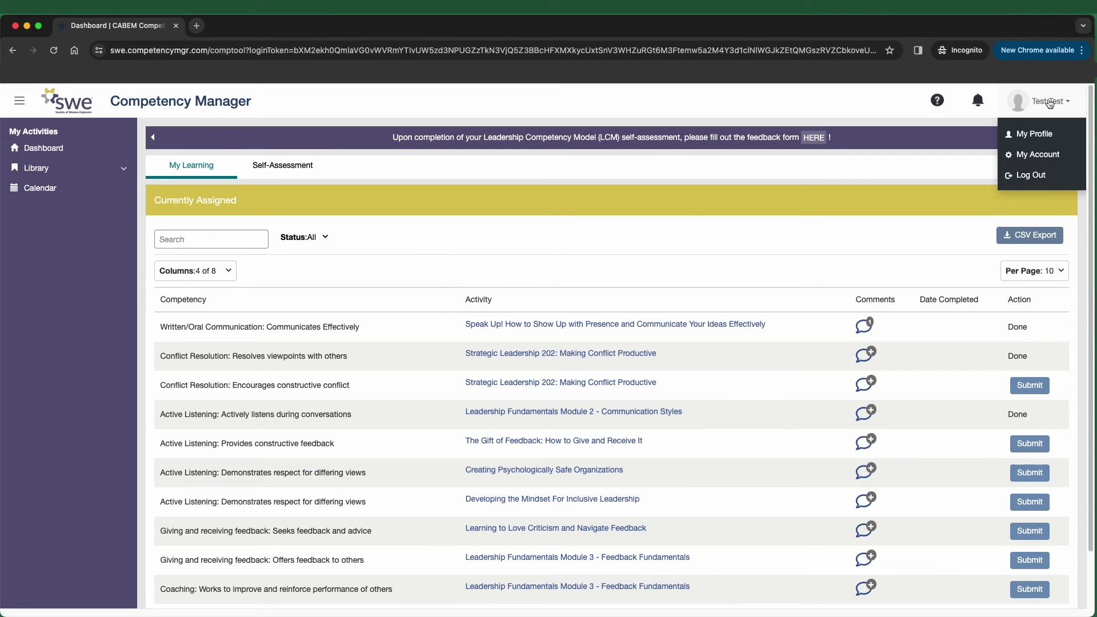
pyautogui.click(1033, 134)
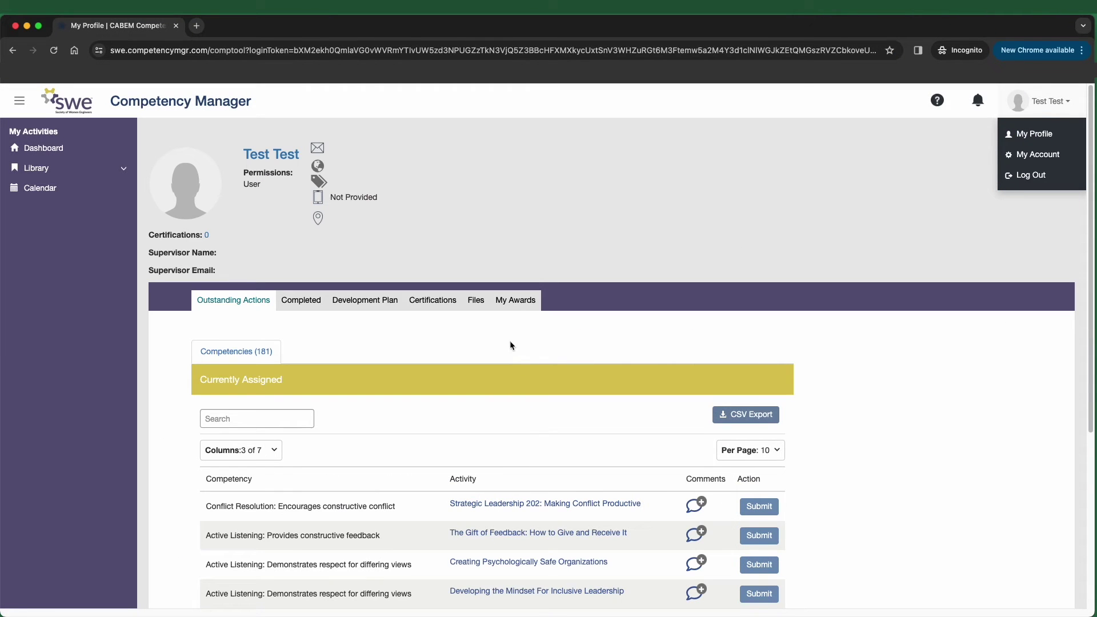
pyautogui.click(371, 302)
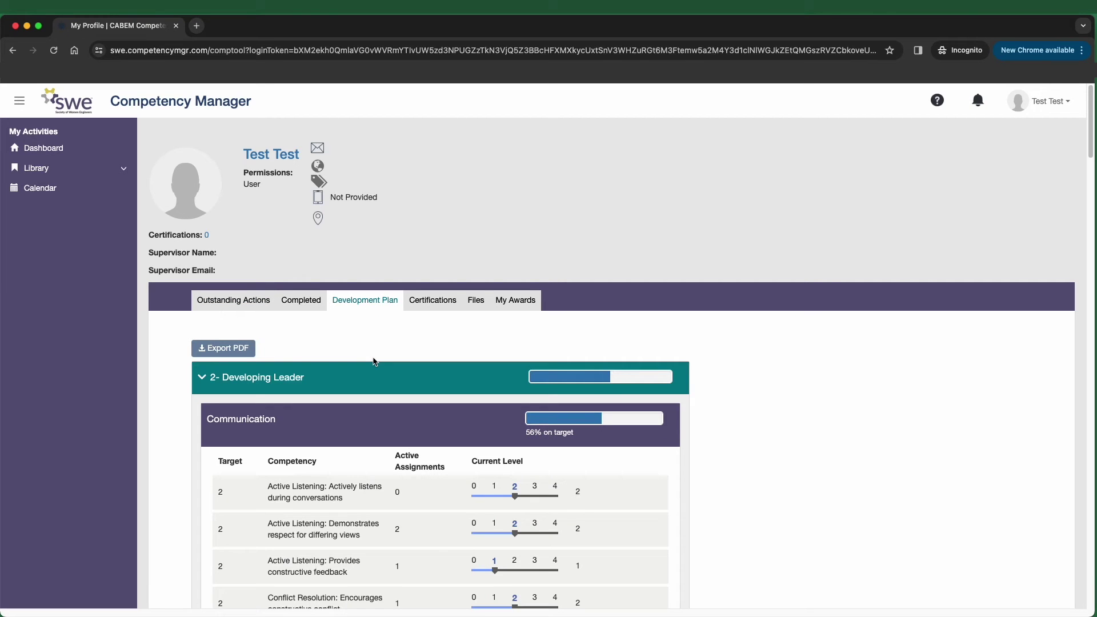
pyautogui.click(240, 352)
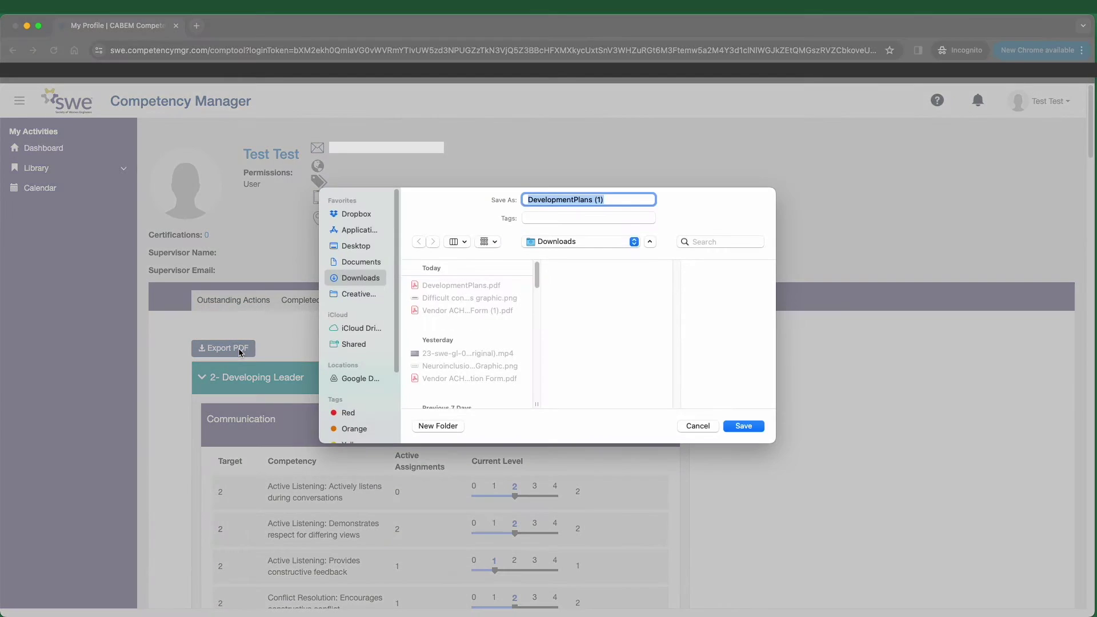
pyautogui.click(744, 426)
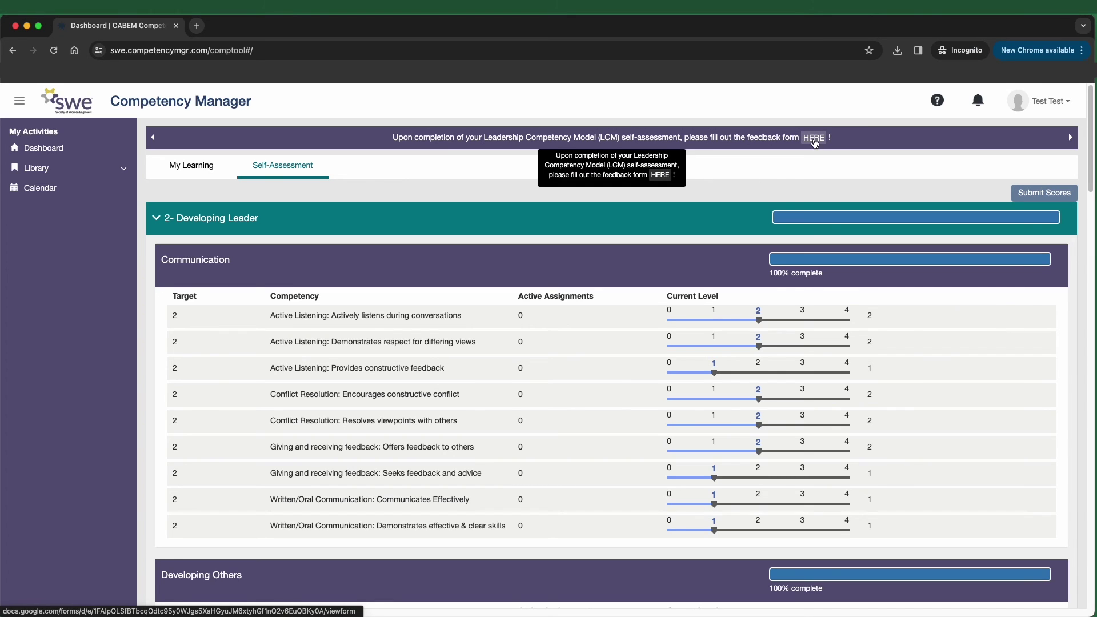
# Step: Open the SWE LCM Self-Assessment Tool feedback form from the dashboard's feedback prompt
pyautogui.click(813, 138)
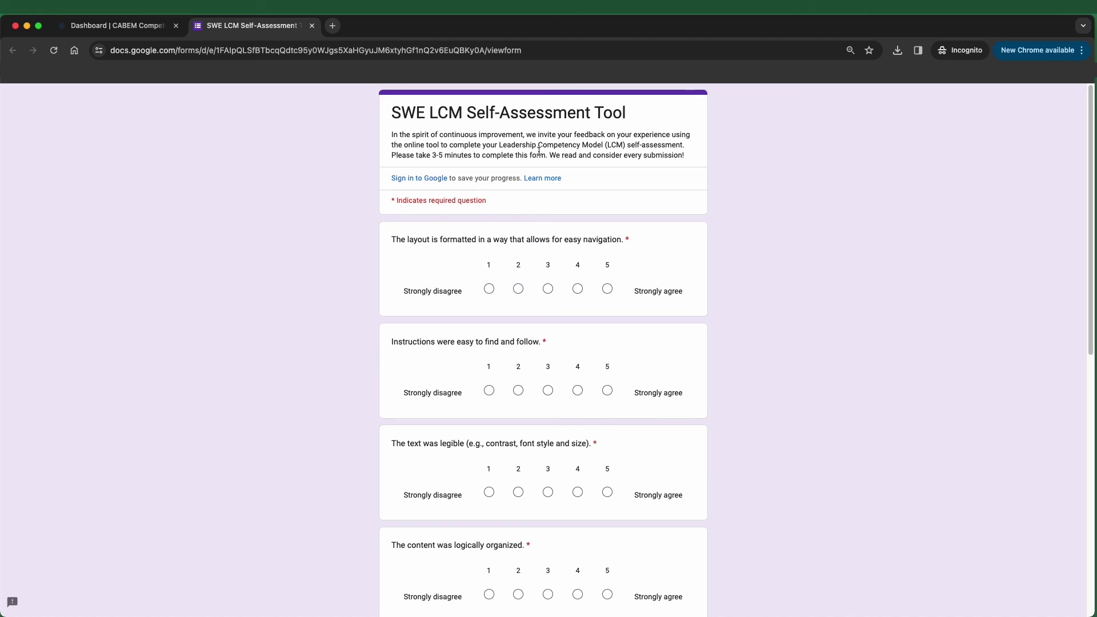
# Step: Scroll down the feedback form to its required 1–5 agreement questions
pyautogui.scroll(-2, 360, 182)
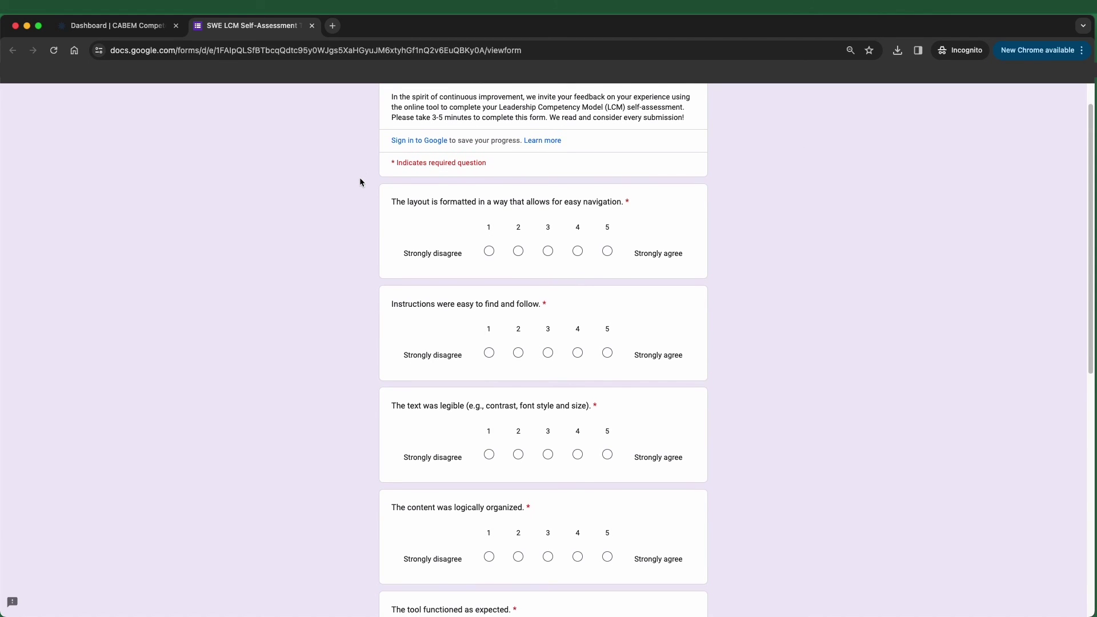
pyautogui.scroll(-1, 360, 182)
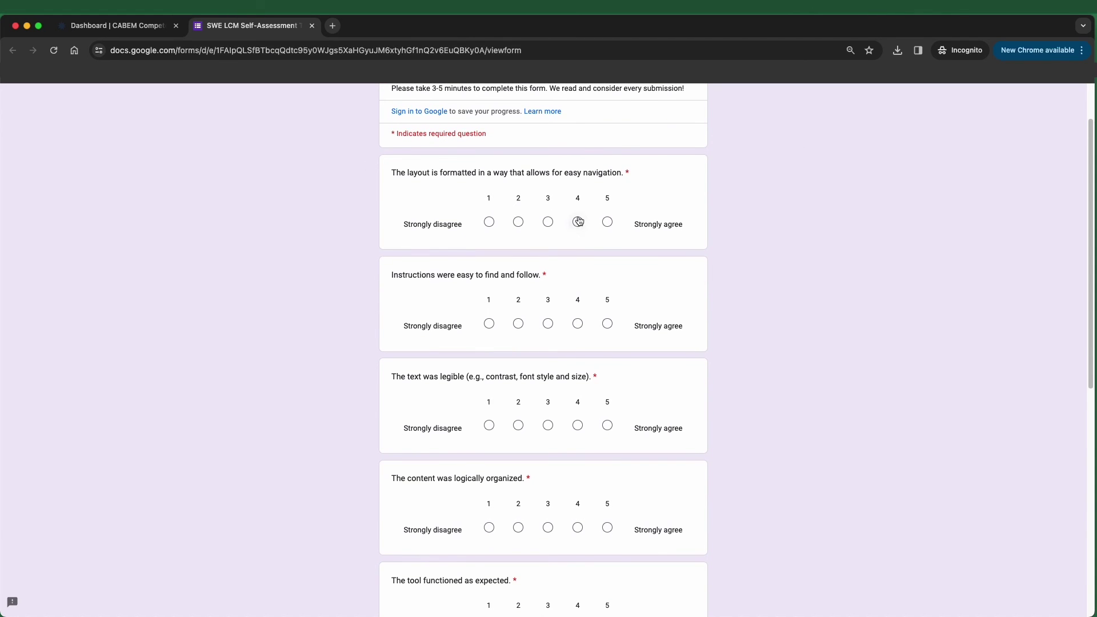